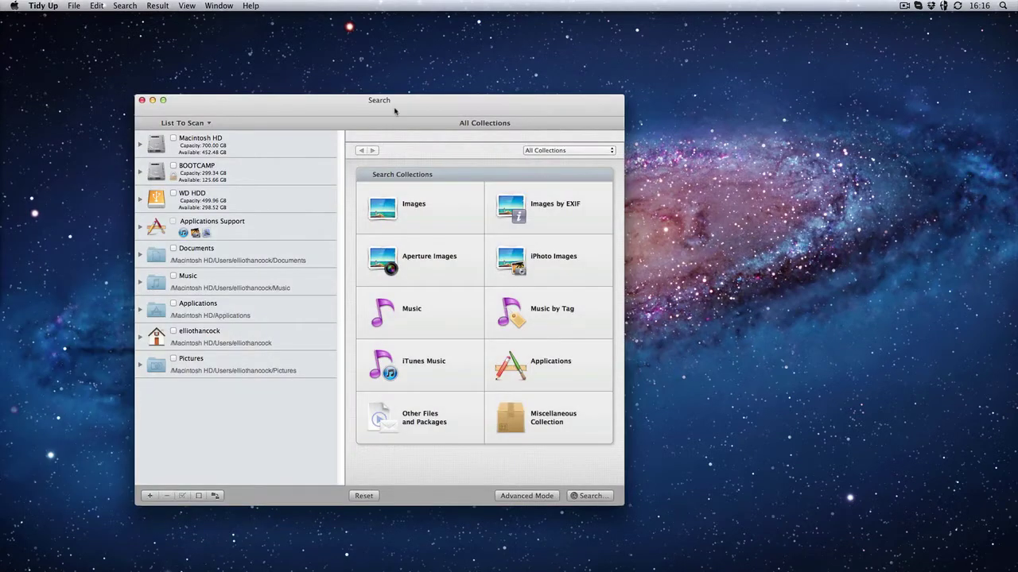
{"action": "left_click_drag", "start_coordinate": [391, 102], "coordinate": [438, 100]}
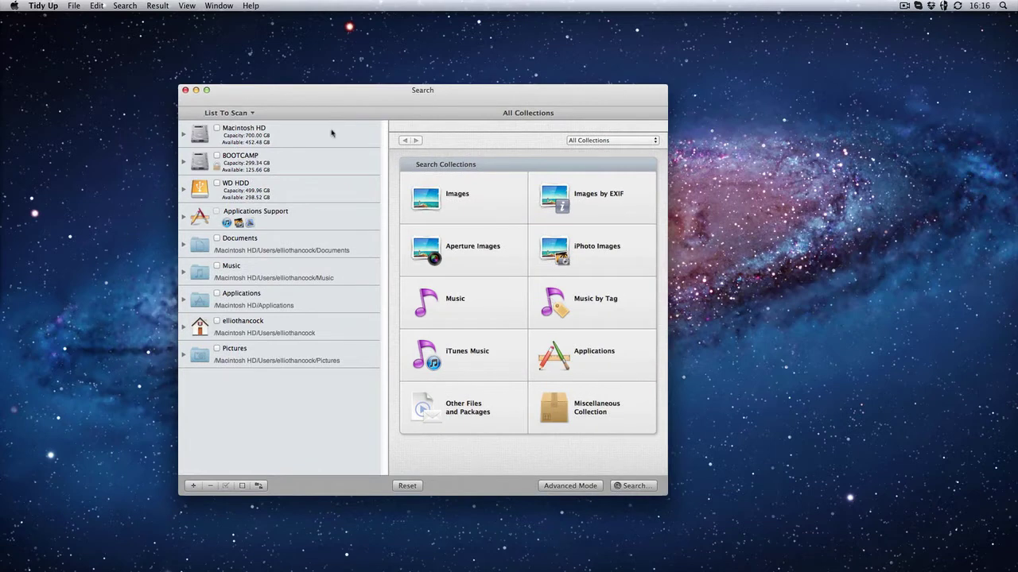
{"action": "left_click_drag", "start_coordinate": [348, 98], "coordinate": [391, 73]}
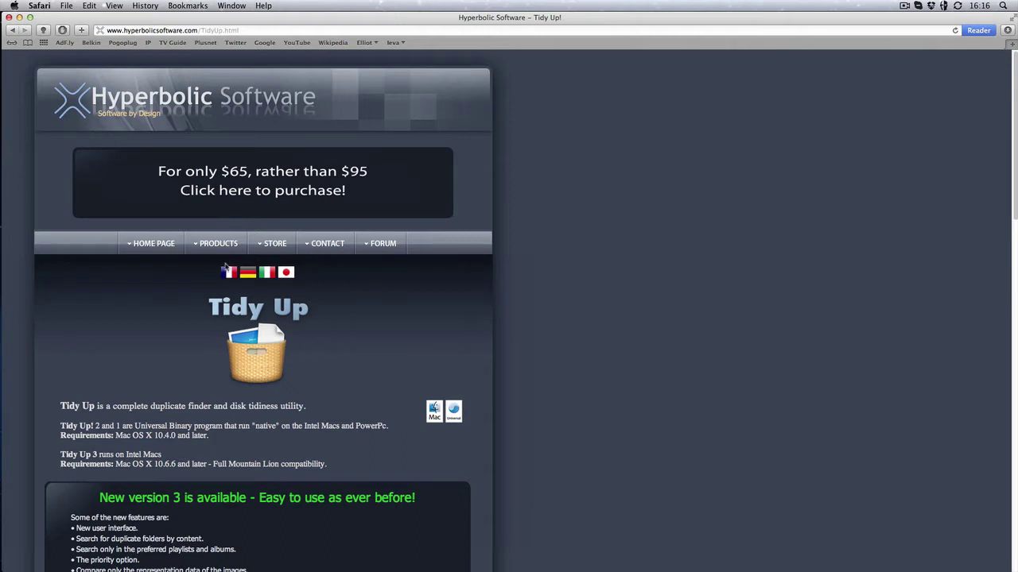
- Read the Tidy Up product page in Safari, covering system requirements, new features and the version 3 download details
{"action": "scroll", "coordinate": [221, 309], "scroll_direction": "down", "scroll_amount": 5}
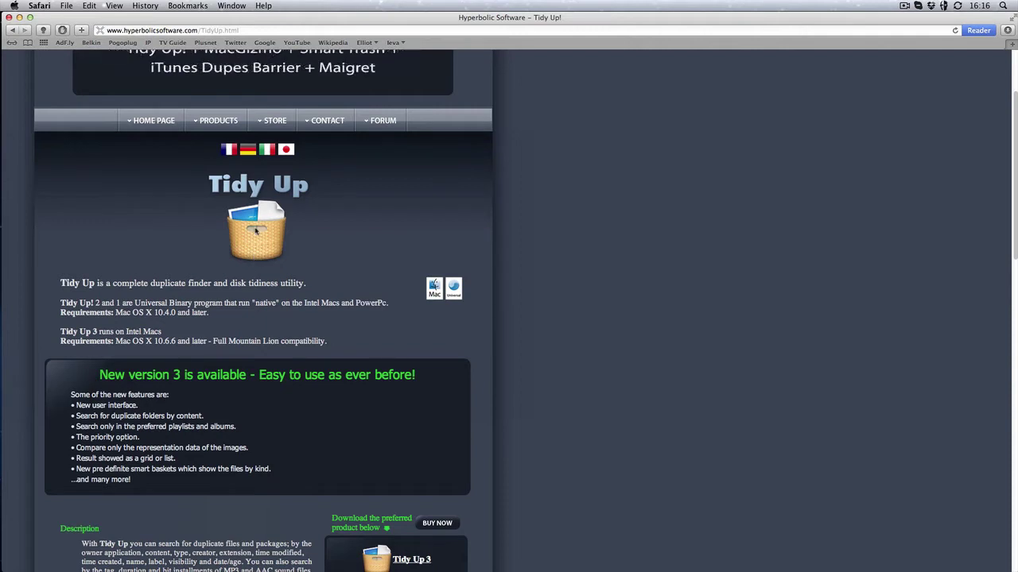
{"action": "scroll", "coordinate": [253, 237], "scroll_direction": "down", "scroll_amount": 3}
{"action": "scroll", "coordinate": [251, 236], "scroll_direction": "down", "scroll_amount": 2}
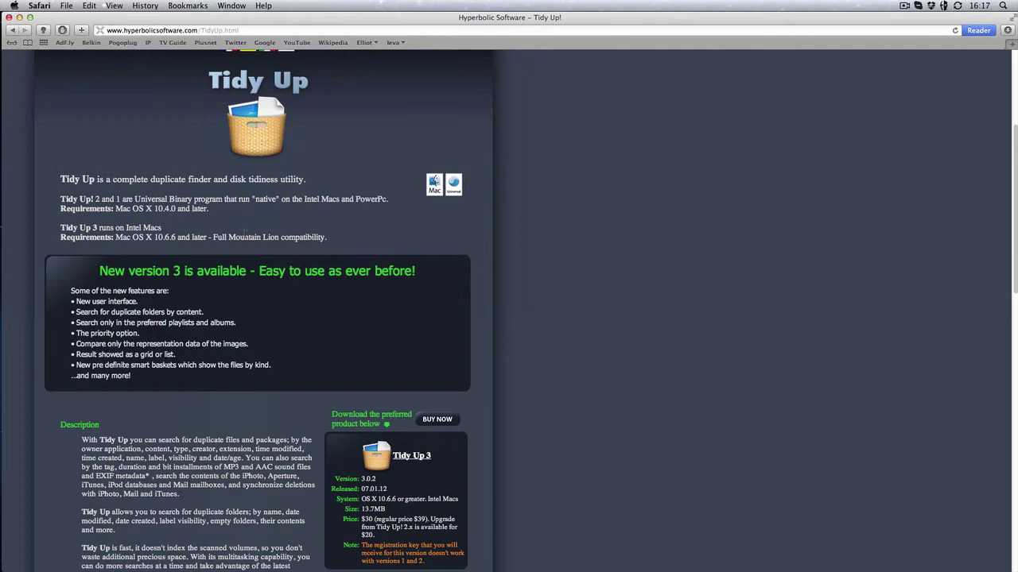
{"action": "scroll", "coordinate": [244, 235], "scroll_direction": "up", "scroll_amount": 8}
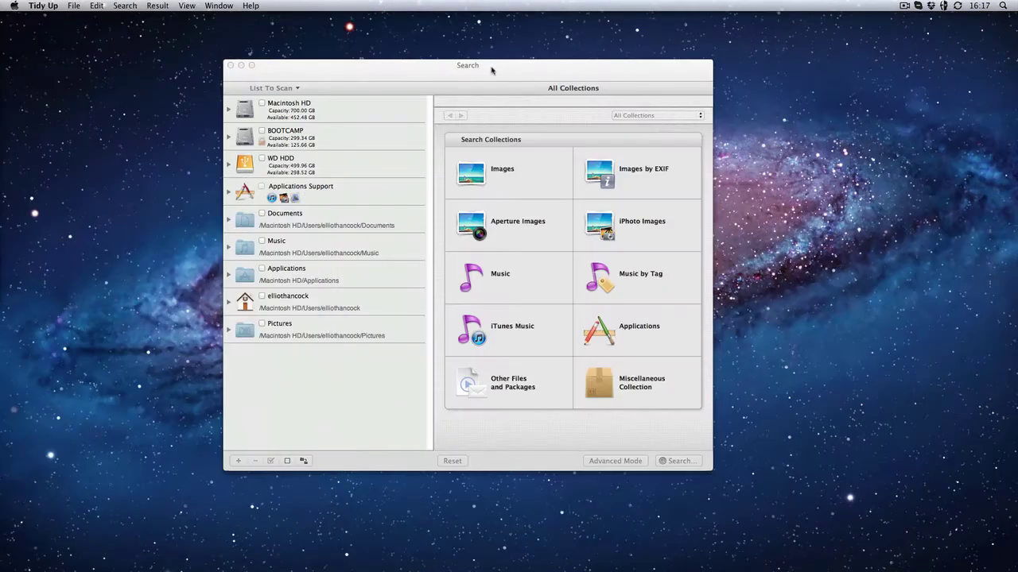
{"action": "left_click_drag", "start_coordinate": [490, 68], "coordinate": [503, 81]}
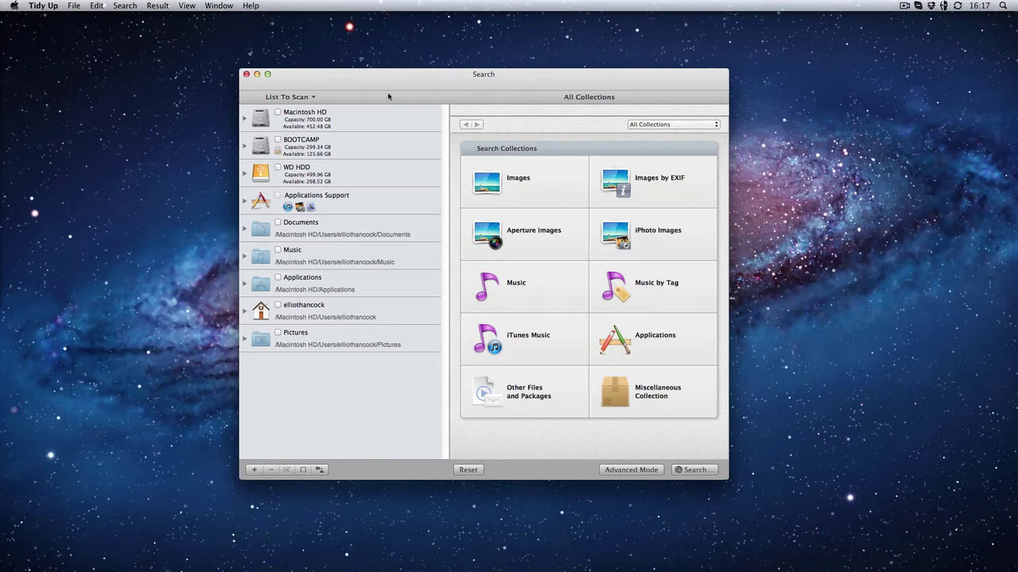
{"action": "left_click_drag", "start_coordinate": [388, 96], "coordinate": [403, 85]}
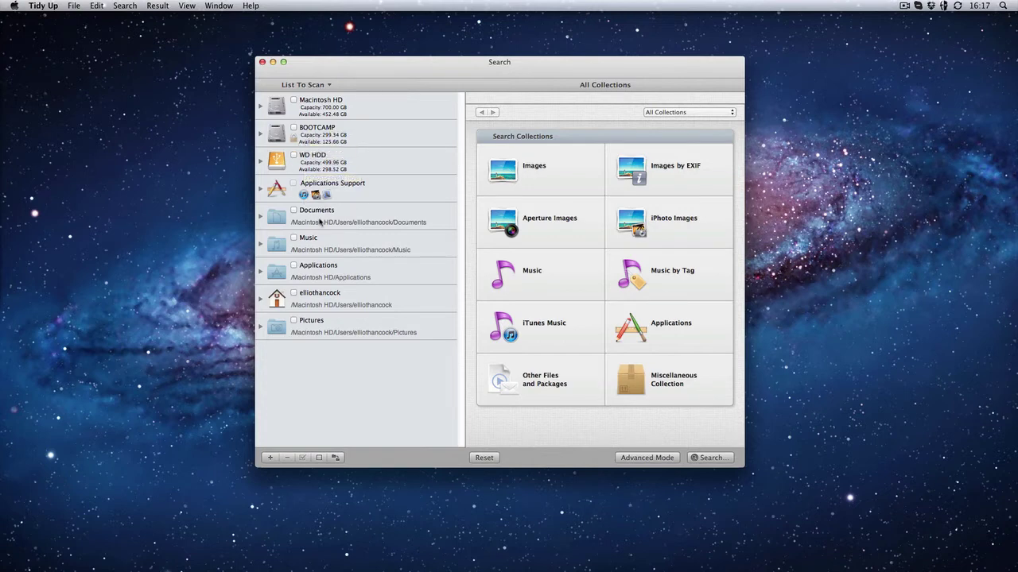
- Search Macintosh HD for duplicate images of all kinds, using the fastest comparison
{"action": "left_click", "coordinate": [295, 101]}
{"action": "left_click", "coordinate": [555, 170]}
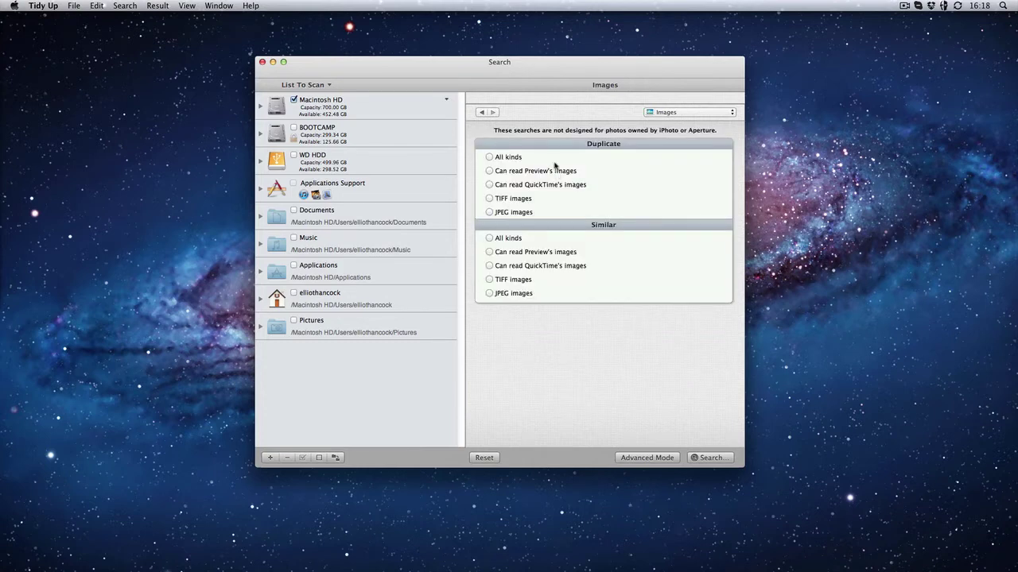
{"action": "left_click_drag", "start_coordinate": [585, 70], "coordinate": [595, 71]}
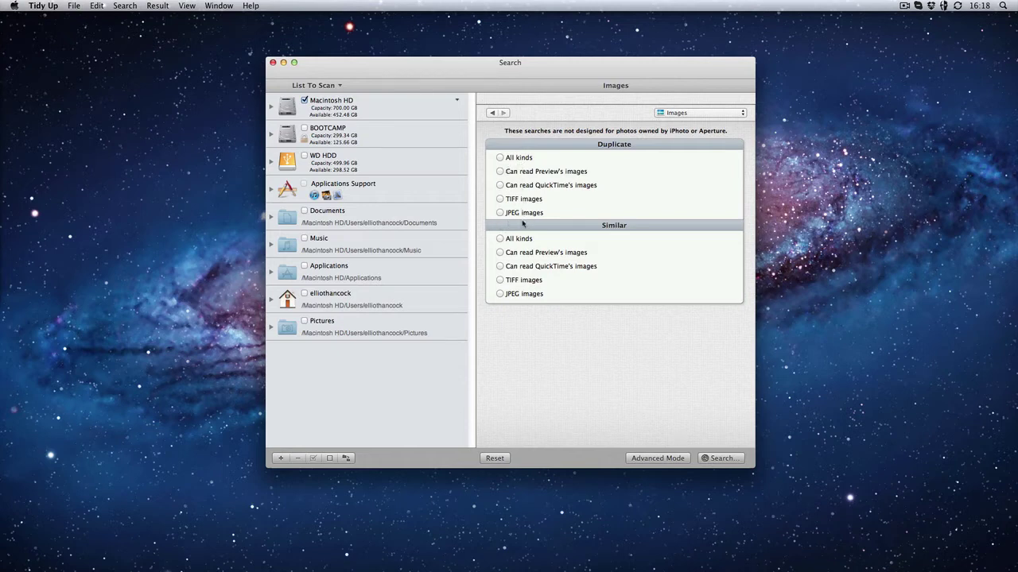
{"action": "left_click", "coordinate": [499, 159]}
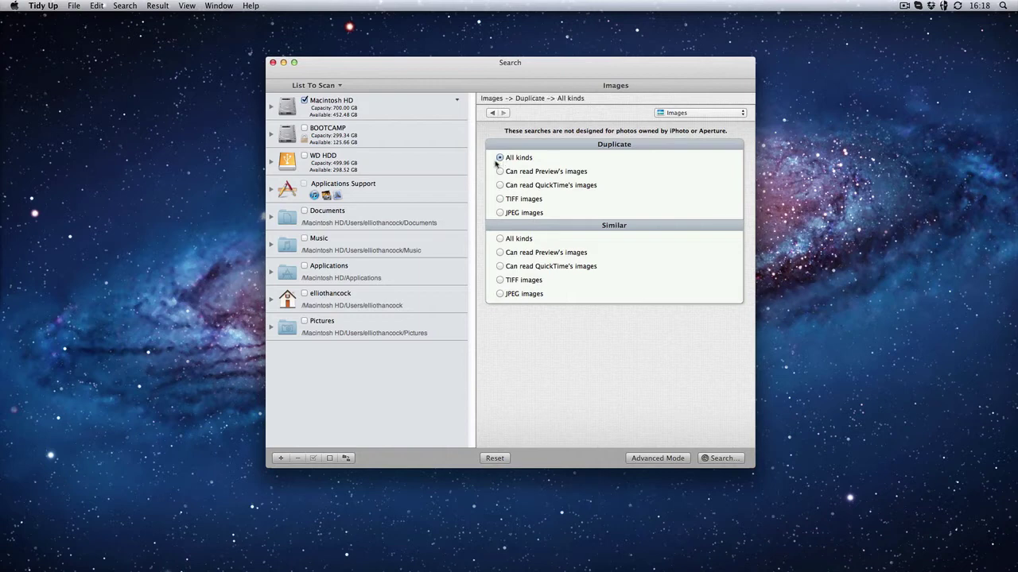
{"action": "left_click", "coordinate": [720, 458]}
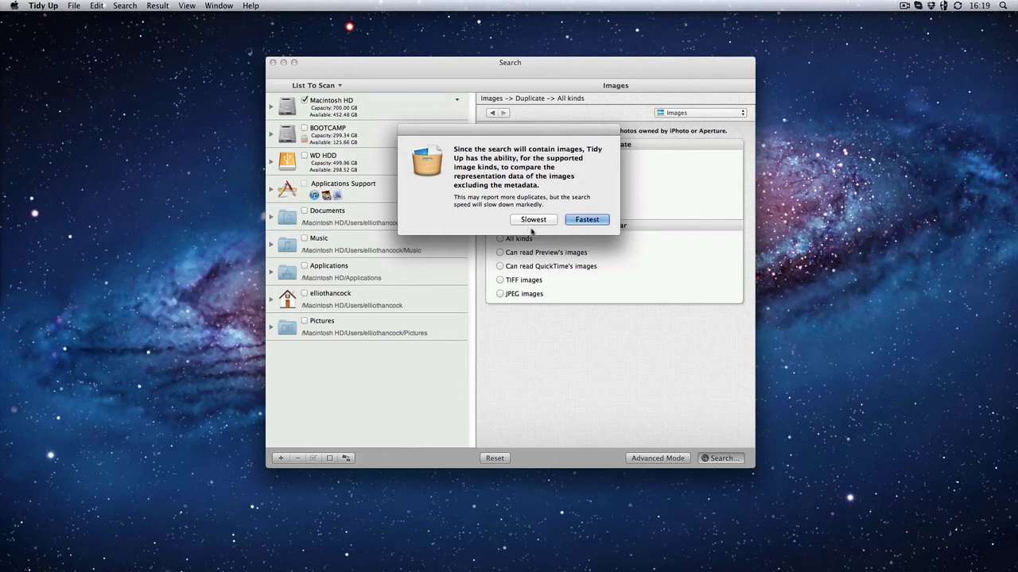
{"action": "left_click", "coordinate": [574, 222]}
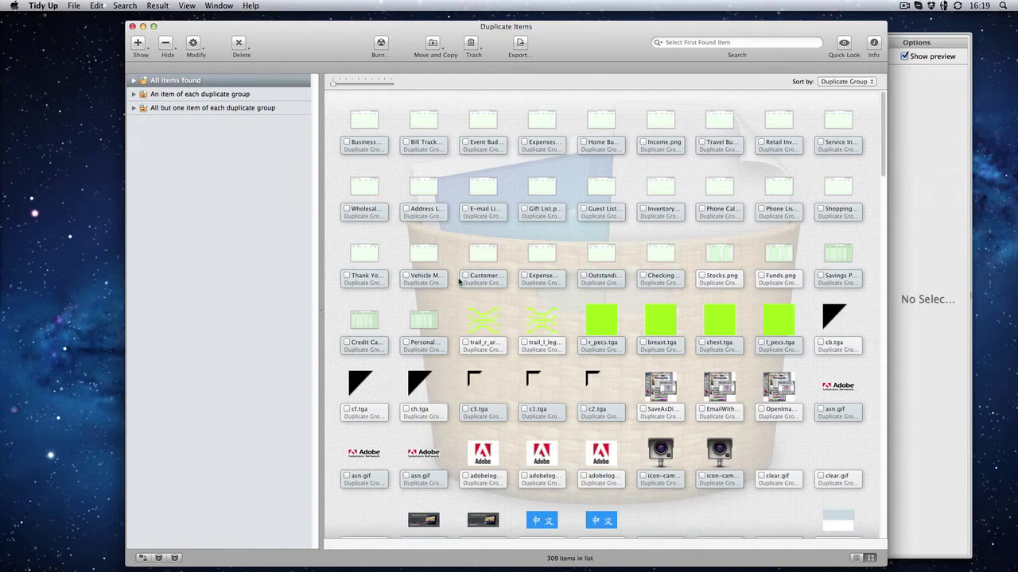
- Browse the thumbnails of the duplicate images found and mark the 01_GO_U… item
{"action": "scroll", "coordinate": [459, 278], "scroll_direction": "down", "scroll_amount": 15}
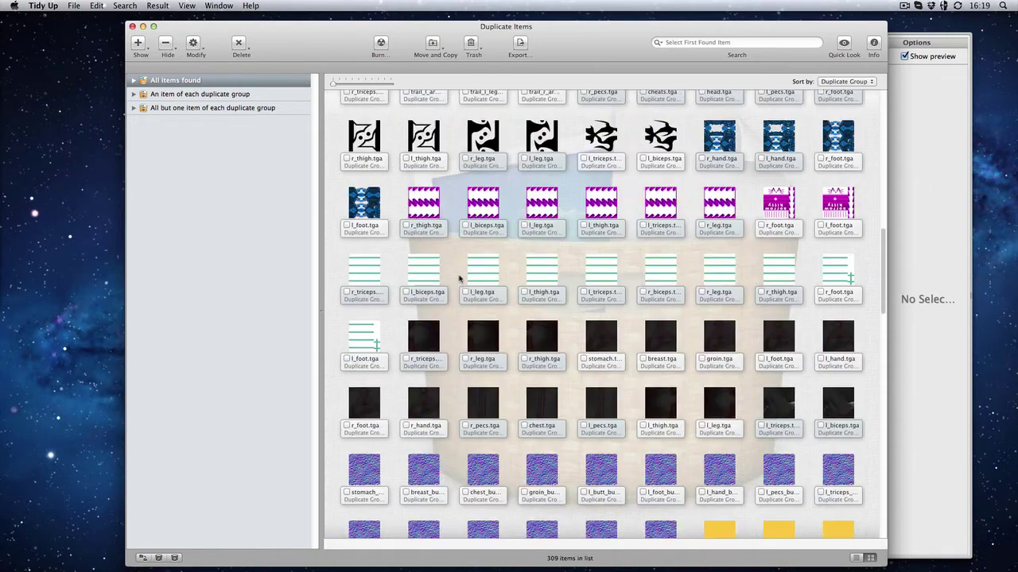
{"action": "scroll", "coordinate": [459, 278], "scroll_direction": "down", "scroll_amount": 3}
{"action": "scroll", "coordinate": [456, 275], "scroll_direction": "up", "scroll_amount": 10}
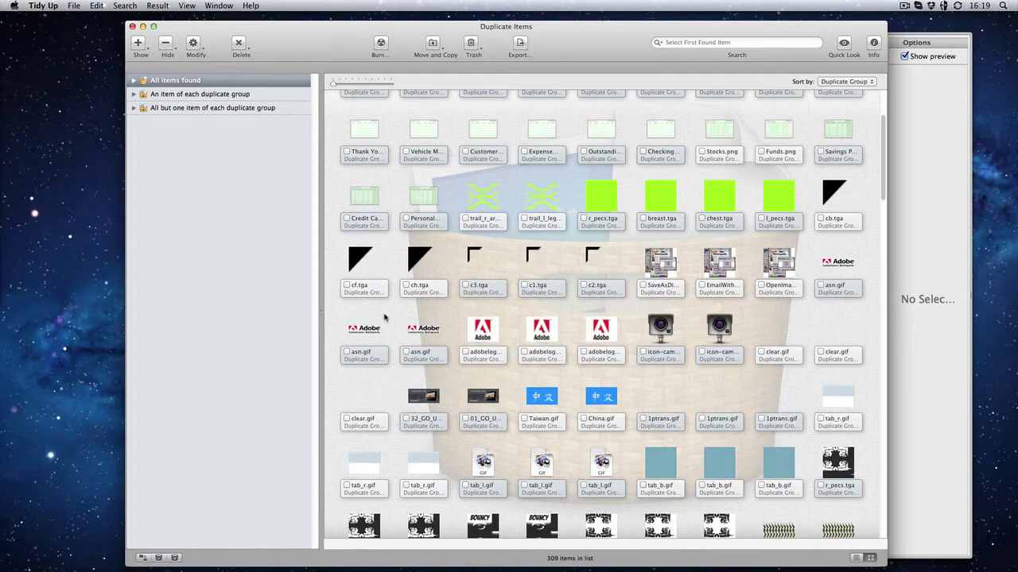
{"action": "scroll", "coordinate": [546, 205], "scroll_direction": "up", "scroll_amount": 5}
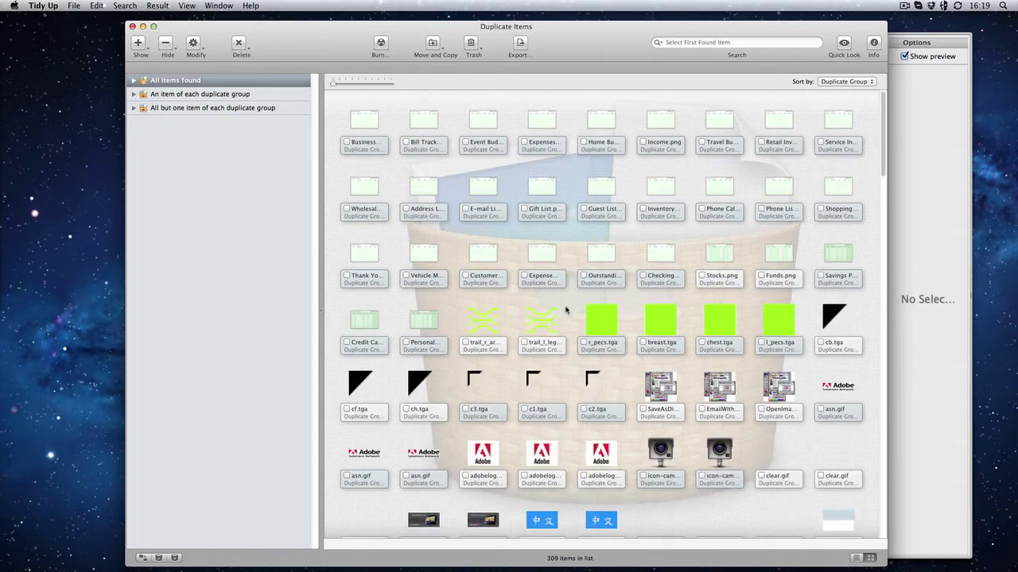
{"action": "scroll", "coordinate": [567, 310], "scroll_direction": "down", "scroll_amount": 8}
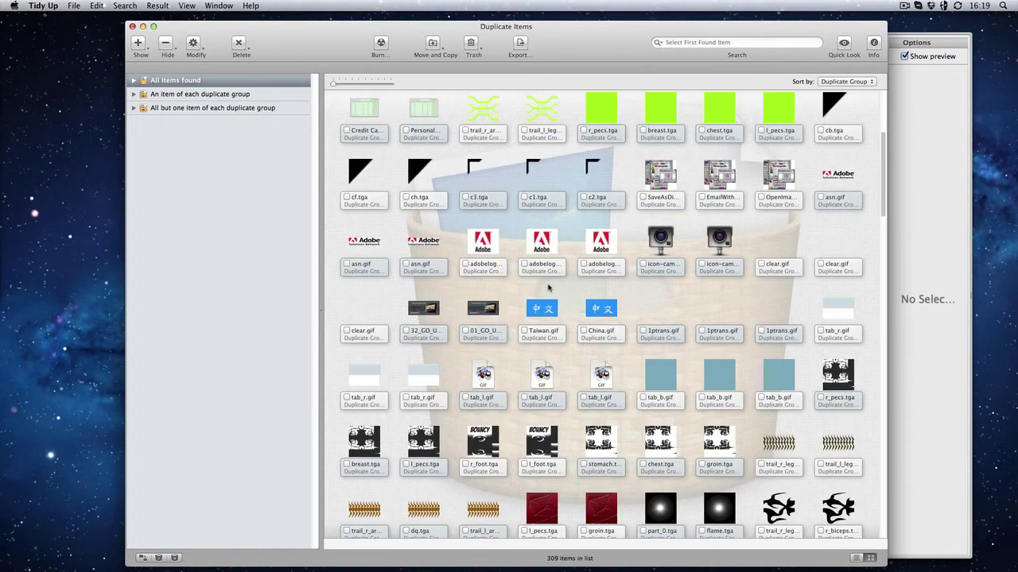
{"action": "scroll", "coordinate": [524, 296], "scroll_direction": "down", "scroll_amount": 2}
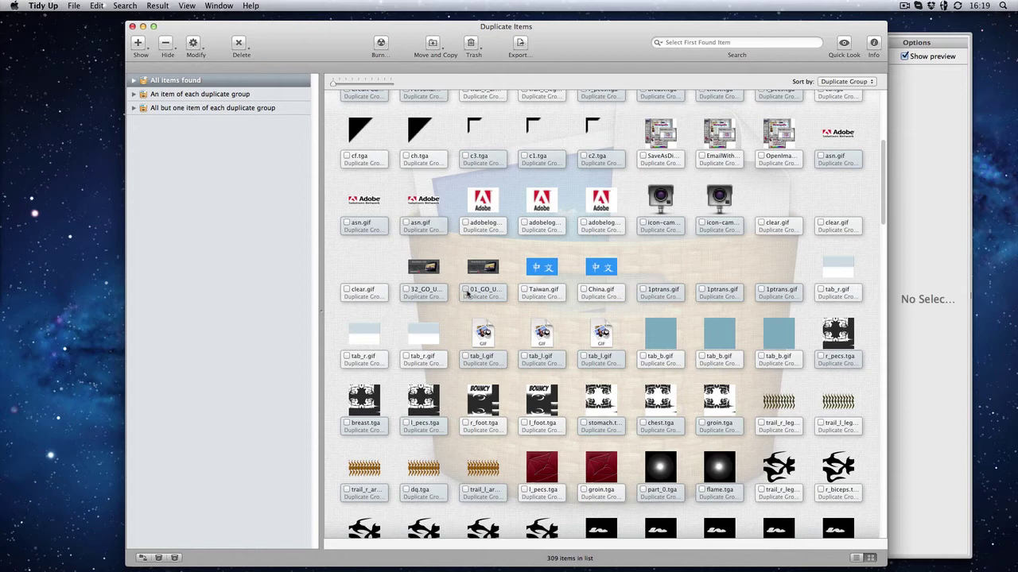
{"action": "left_click", "coordinate": [466, 291]}
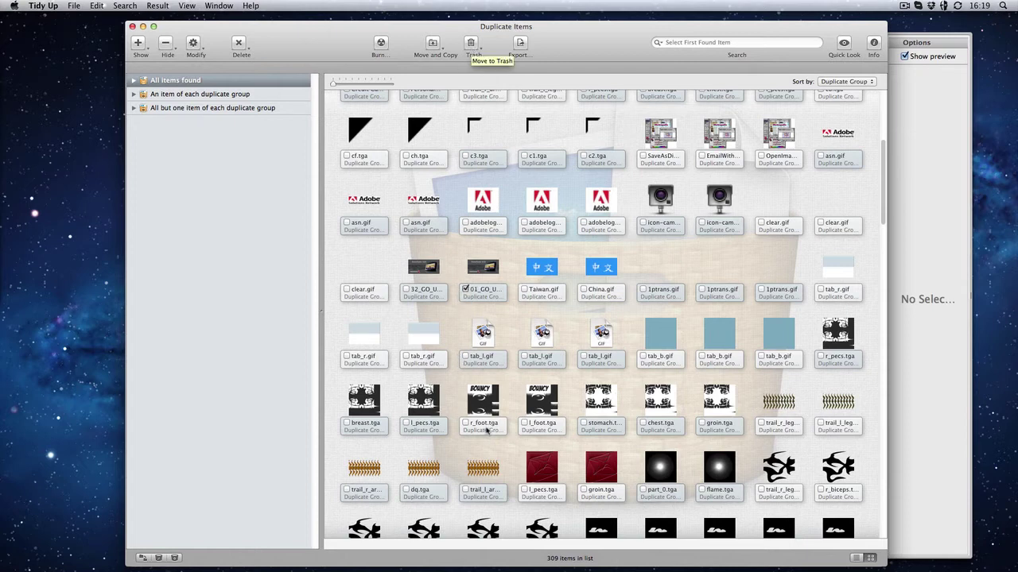
- Look through the full list of found duplicate images down to its end and back to the beginning
{"action": "scroll", "coordinate": [504, 349], "scroll_direction": "down", "scroll_amount": 15}
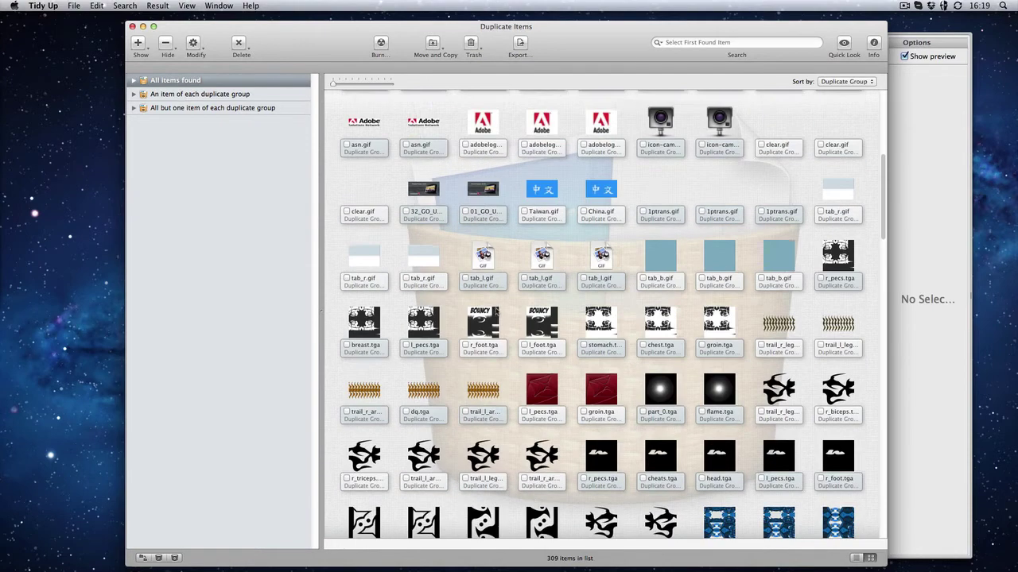
{"action": "scroll", "coordinate": [513, 366], "scroll_direction": "down", "scroll_amount": 10}
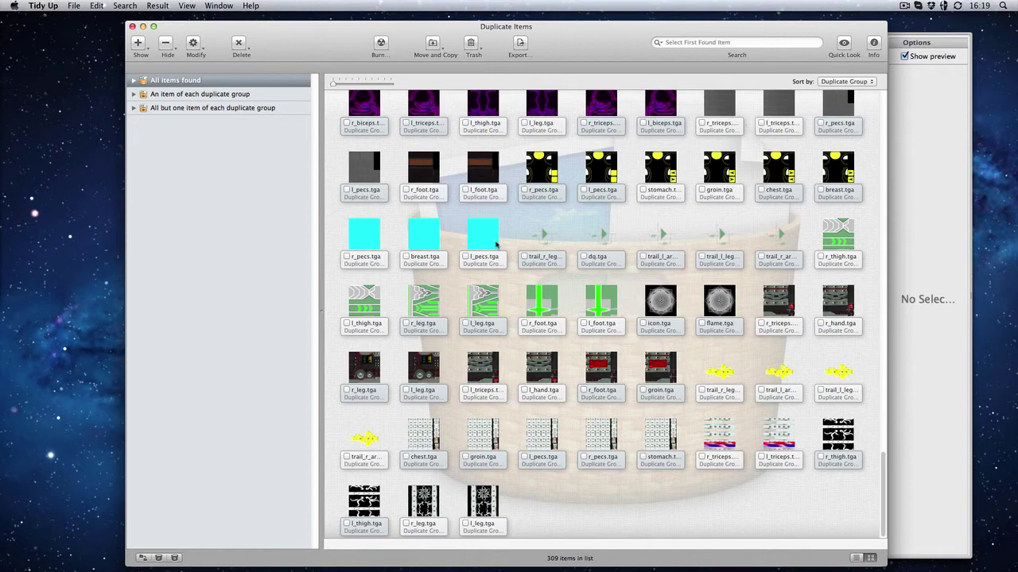
{"action": "left_click_drag", "start_coordinate": [601, 43], "coordinate": [571, 37]}
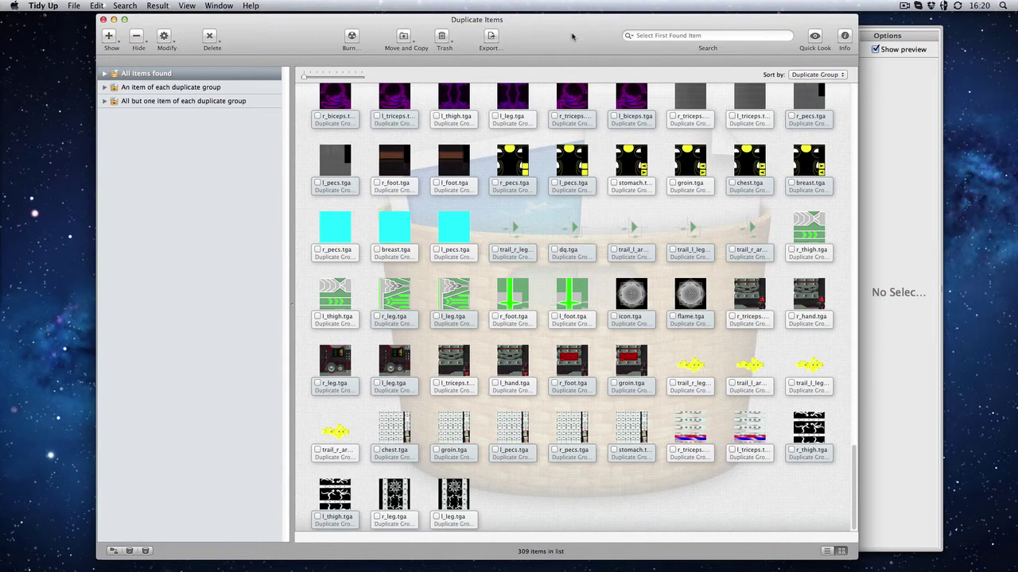
{"action": "scroll", "coordinate": [590, 322], "scroll_direction": "up", "scroll_amount": 10}
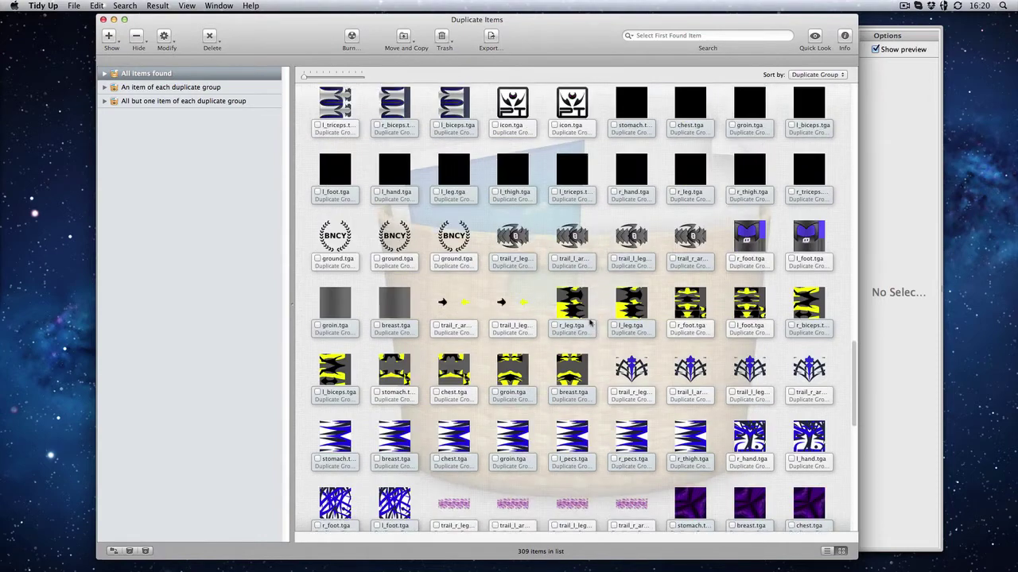
{"action": "scroll", "coordinate": [590, 321], "scroll_direction": "up", "scroll_amount": 10}
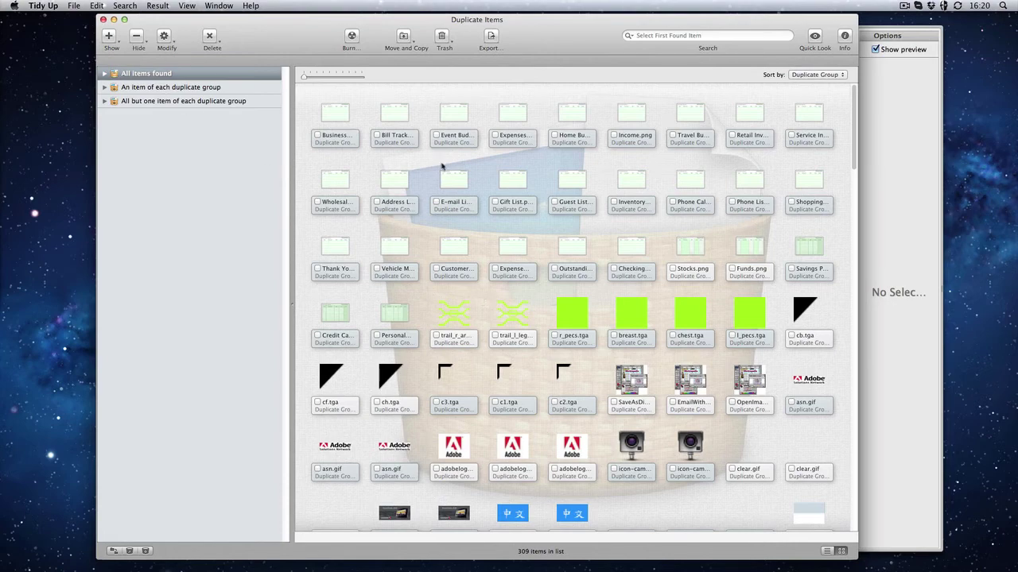
{"action": "scroll", "coordinate": [447, 171], "scroll_direction": "down", "scroll_amount": 3}
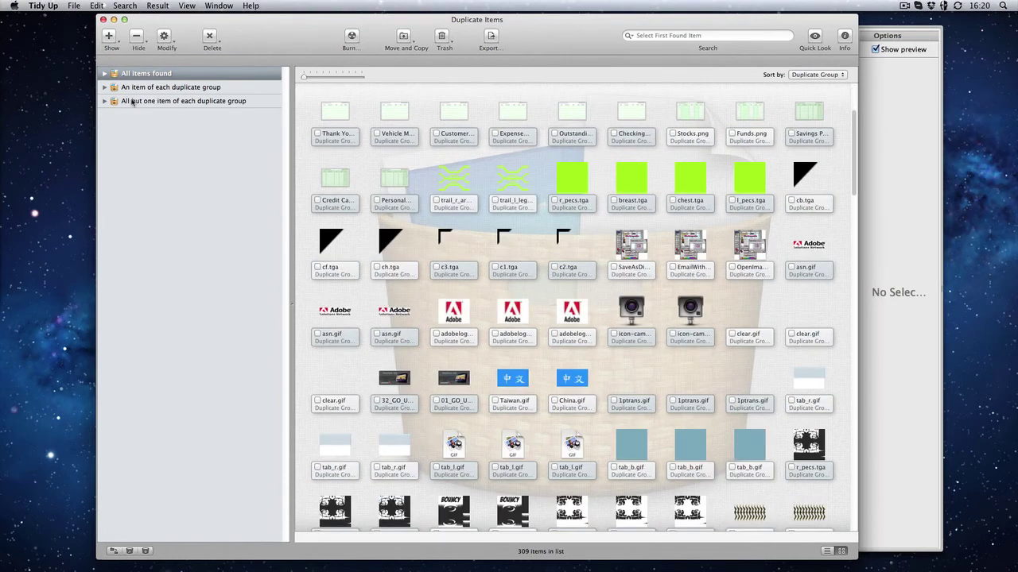
- Show the basket details for all but one item of each duplicate group and view the items in it
{"action": "left_click", "coordinate": [105, 102]}
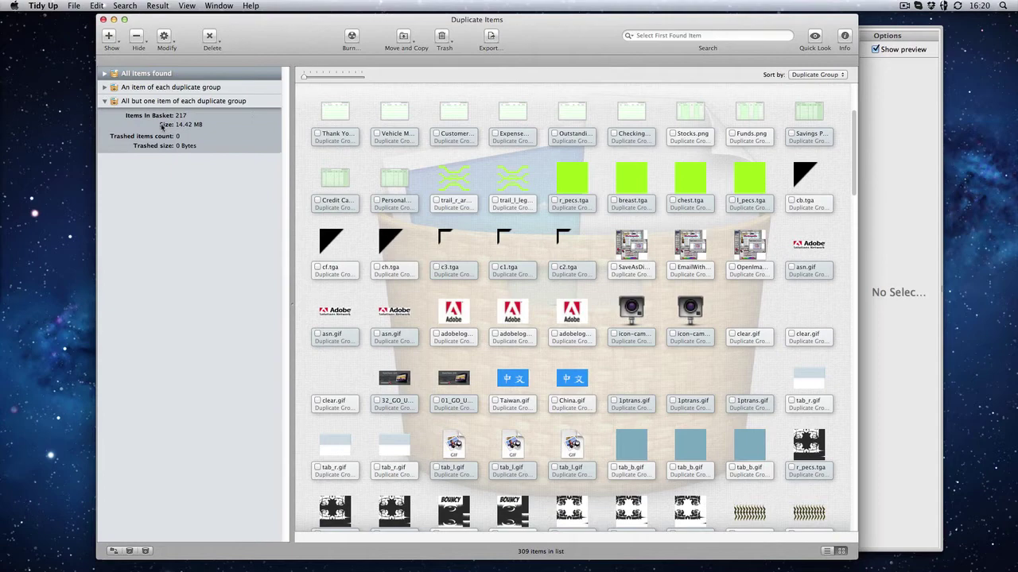
{"action": "left_click", "coordinate": [120, 100]}
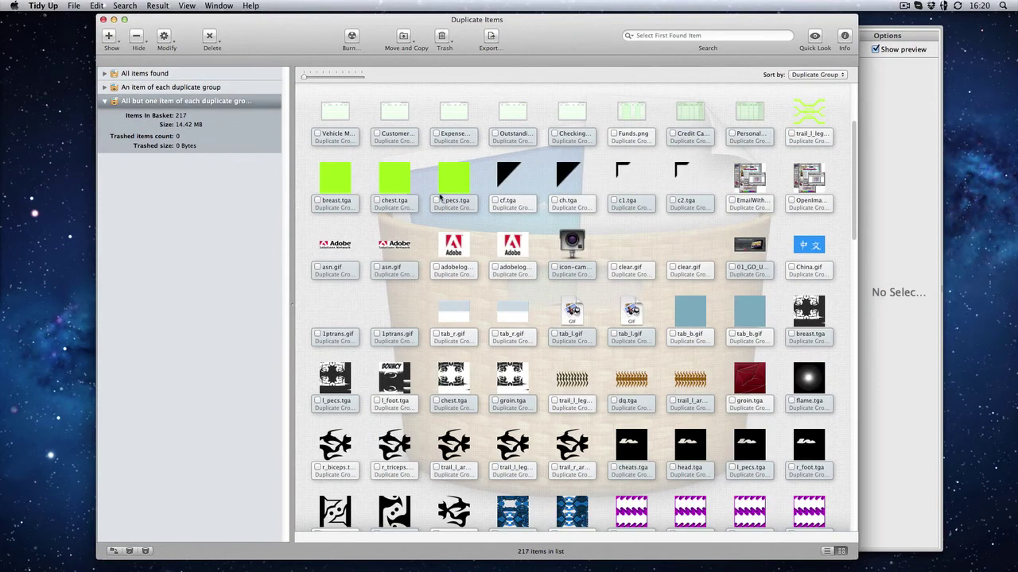
{"action": "left_click_drag", "start_coordinate": [316, 94], "coordinate": [300, 249]}
{"action": "left_click", "coordinate": [307, 164]}
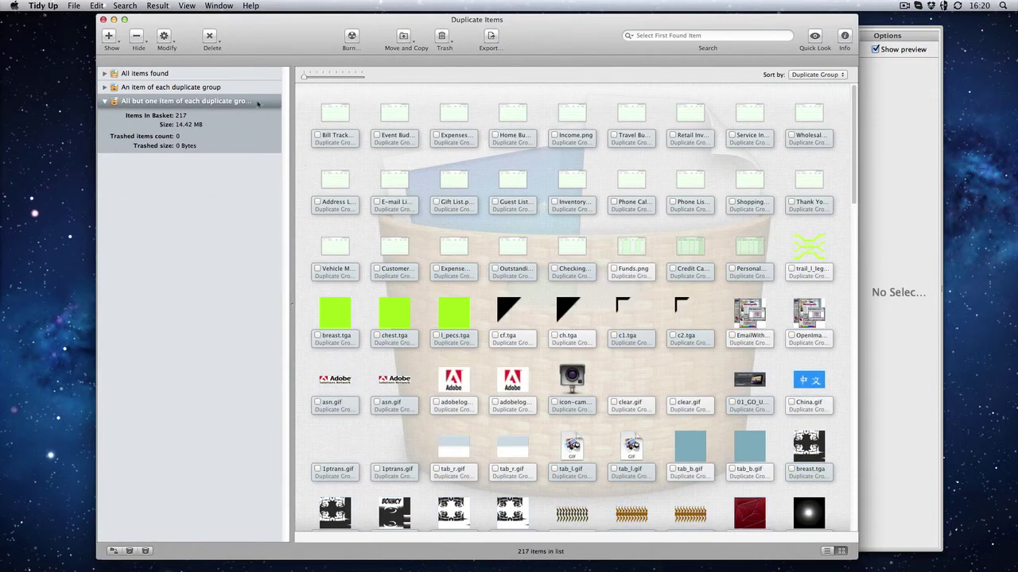
- Close the Duplicate Items results window, agreeing to discard the search results
{"action": "left_click", "coordinate": [103, 19]}
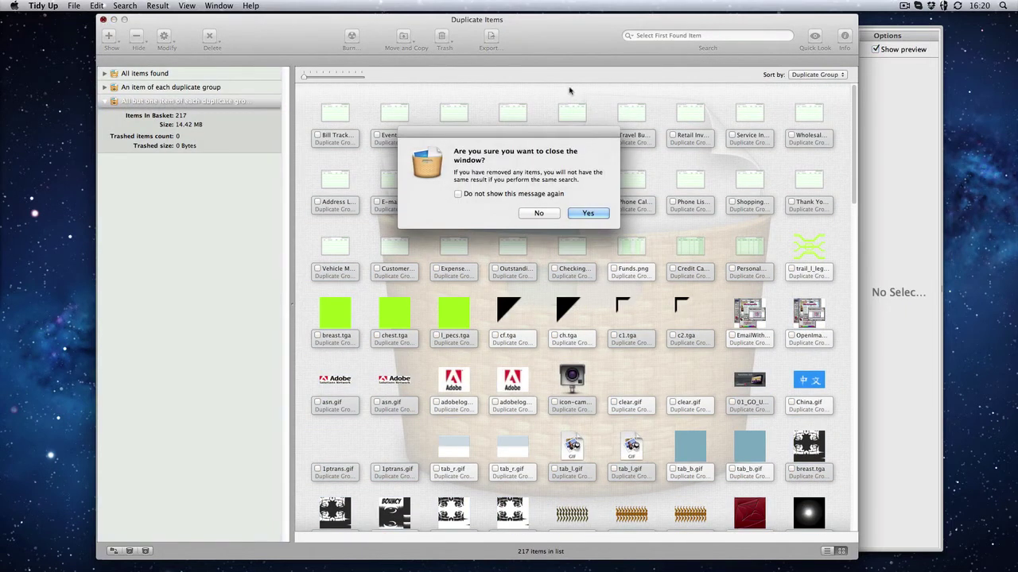
{"action": "left_click", "coordinate": [579, 213]}
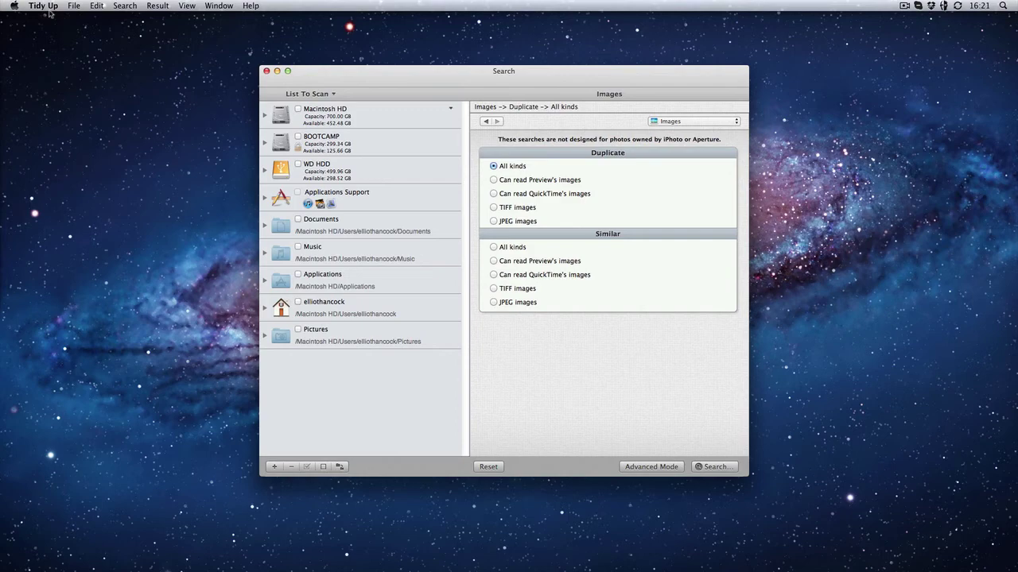
- Arrange the older and newer Tidy Up Search windows side by side and return the newer one to All Collections
{"action": "mouse_move", "coordinate": [427, 86]}
{"action": "left_mouse_down"}
{"action": "mouse_move", "coordinate": [459, 79]}
{"action": "mouse_move", "coordinate": [443, 86]}
{"action": "left_mouse_up"}
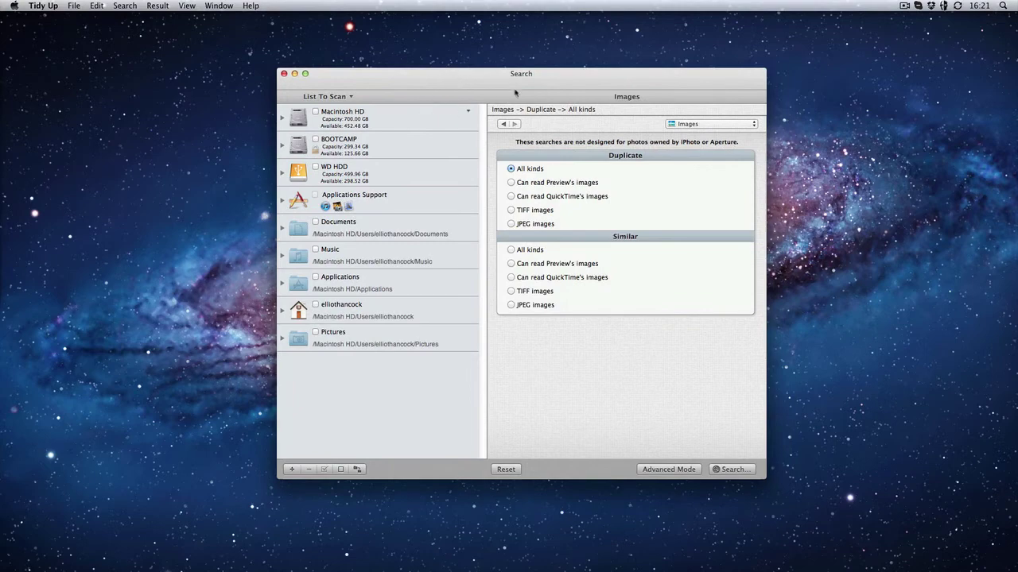
{"action": "left_click_drag", "start_coordinate": [515, 93], "coordinate": [729, 86]}
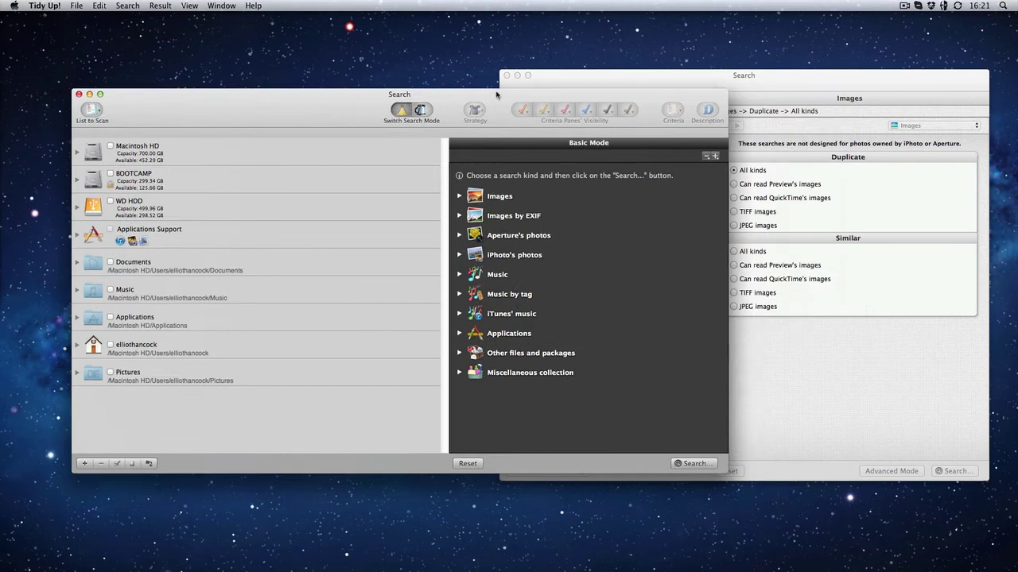
{"action": "left_click_drag", "start_coordinate": [496, 95], "coordinate": [465, 65]}
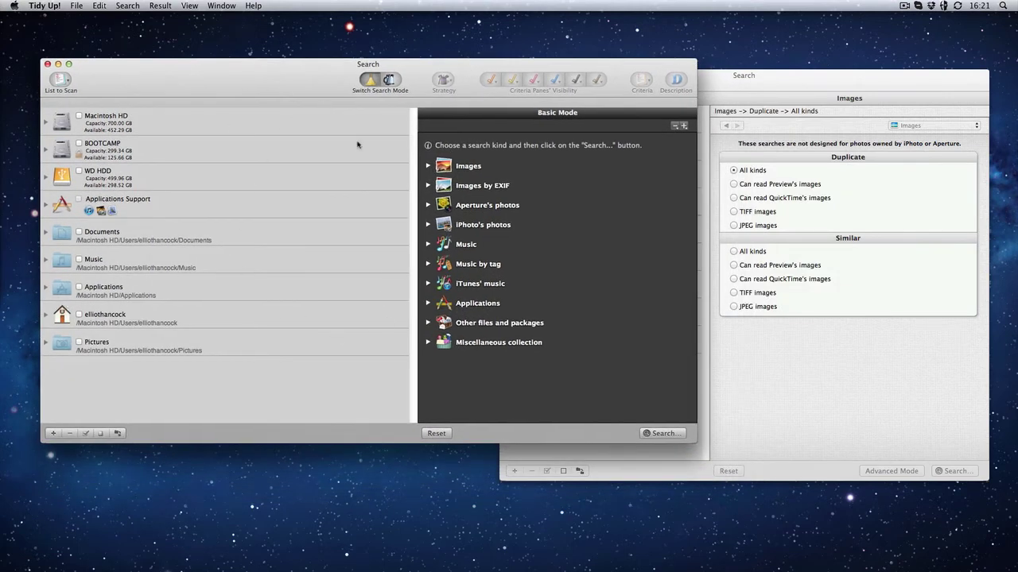
{"action": "left_click_drag", "start_coordinate": [395, 66], "coordinate": [369, 58]}
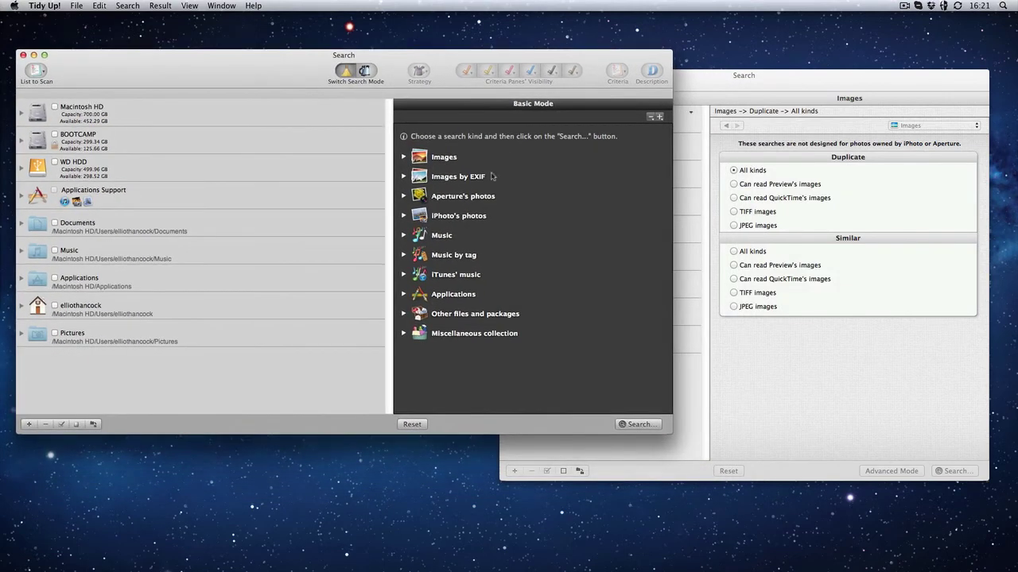
{"action": "left_click_drag", "start_coordinate": [670, 432], "coordinate": [490, 460]}
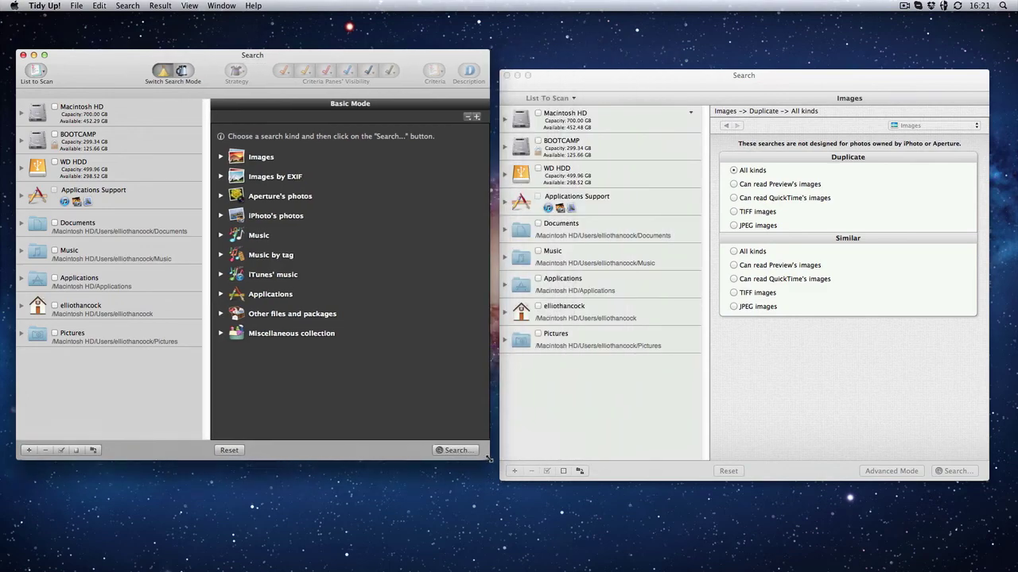
{"action": "left_click_drag", "start_coordinate": [719, 77], "coordinate": [720, 53]}
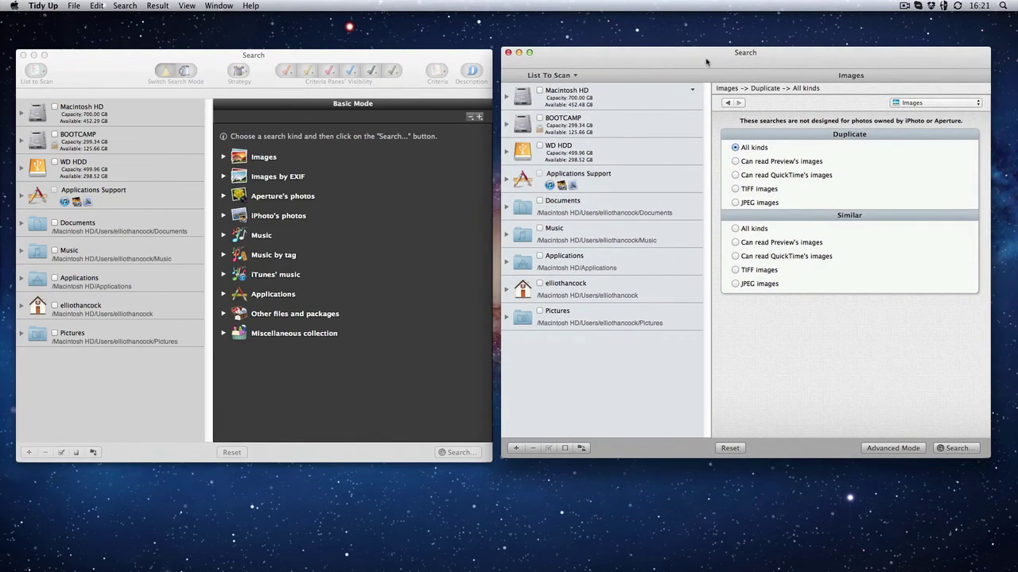
{"action": "left_click", "coordinate": [726, 104]}
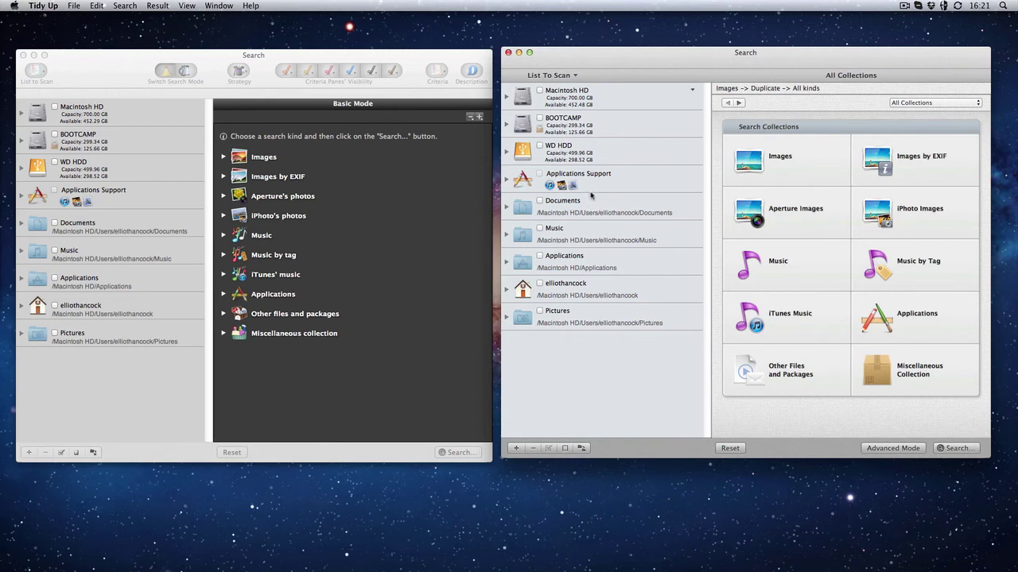
- Bring the newer Search window in front of the older one and open its Images collection
{"action": "left_click", "coordinate": [304, 69]}
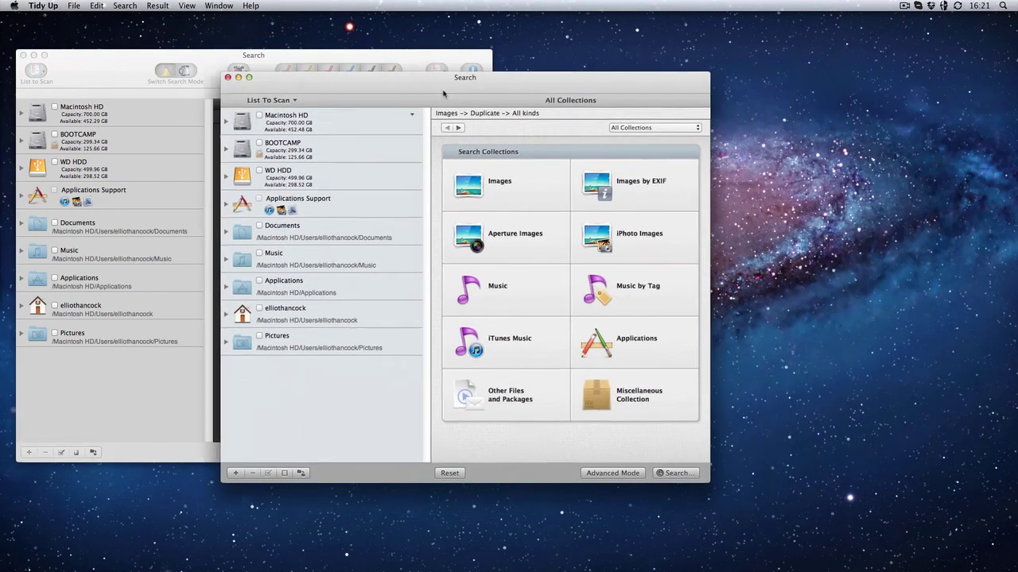
{"action": "left_click", "coordinate": [443, 165]}
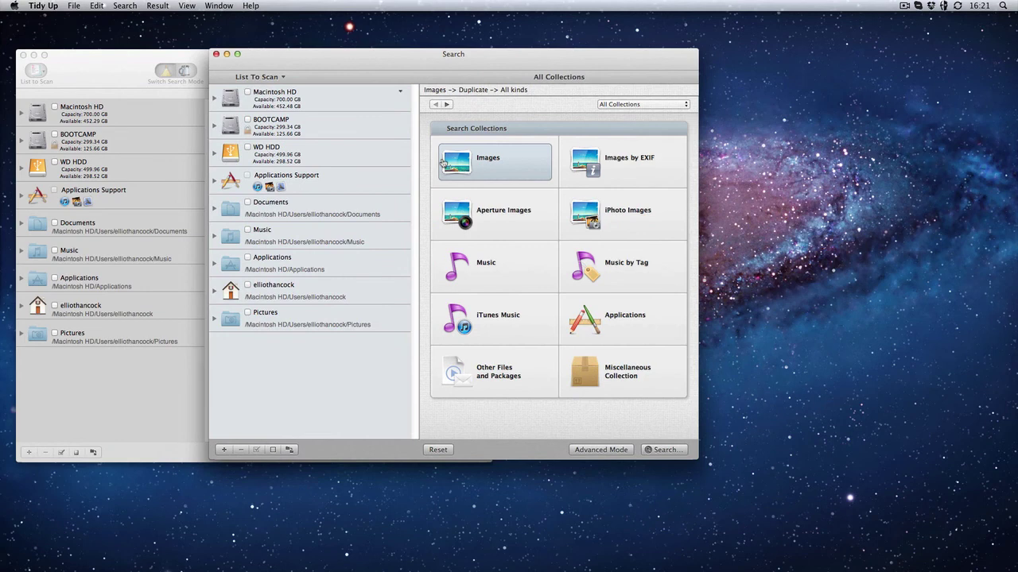